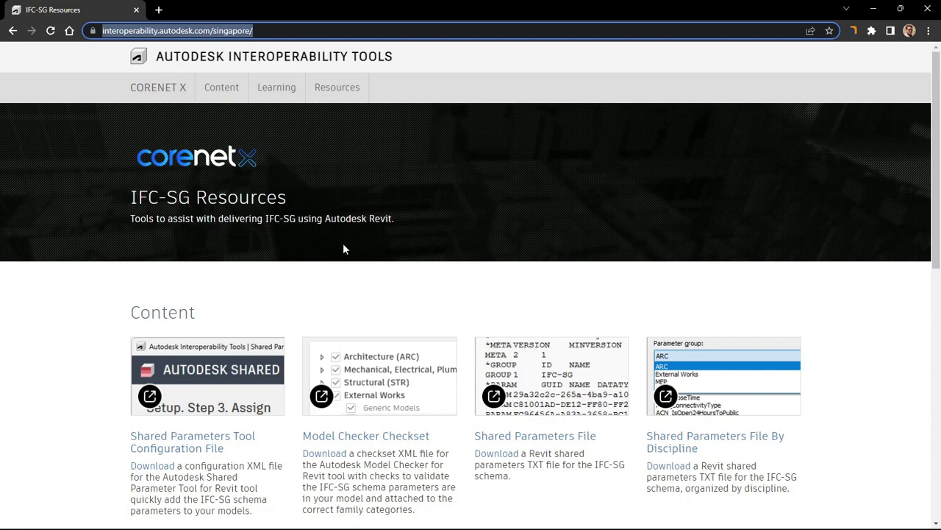
- Download the Shared Parameters Tool Configuration File from the Content section of the IFC-SG Resources page
scroll(358, 312, down, 3)
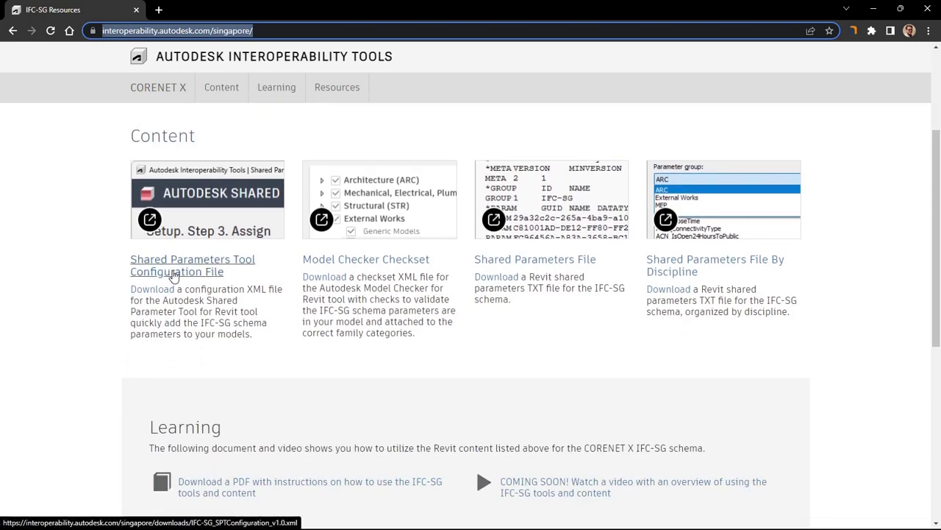
click(174, 276)
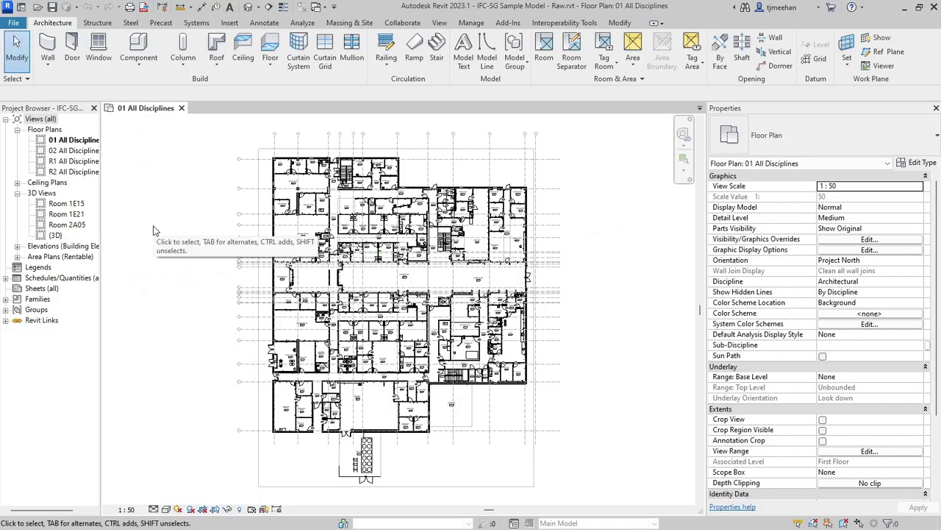
- In Revit, run the Shared Parameters tool with IFC-SG_SPTConfiguration_v1.0.xml to add the IFC-SG parameters to the model
click(565, 23)
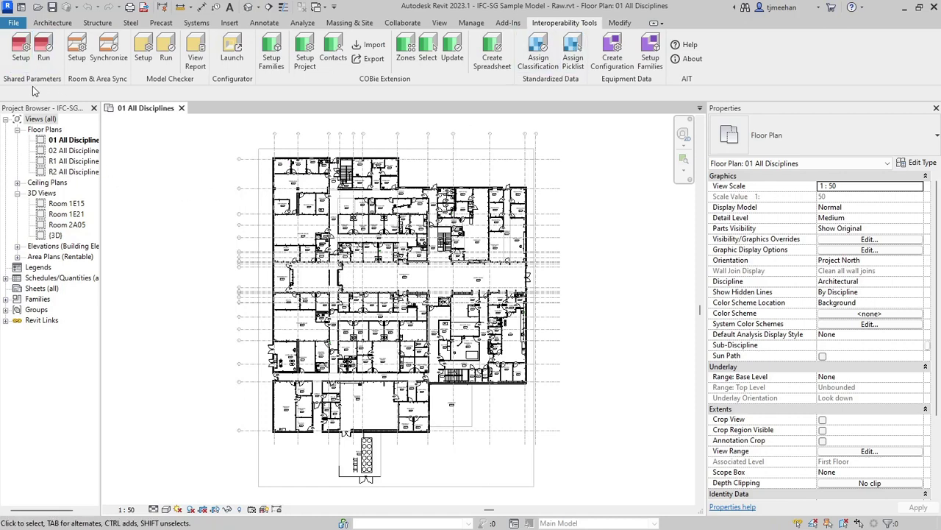
click(46, 46)
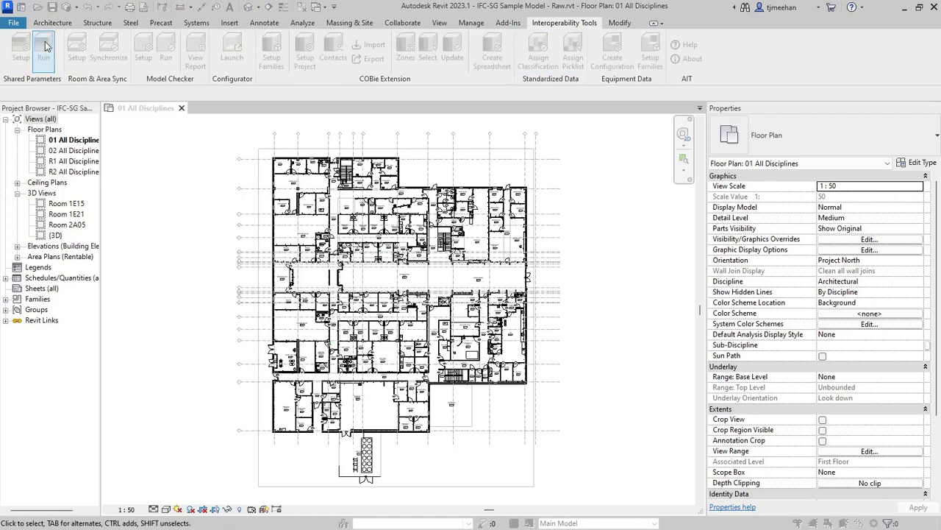
click(728, 280)
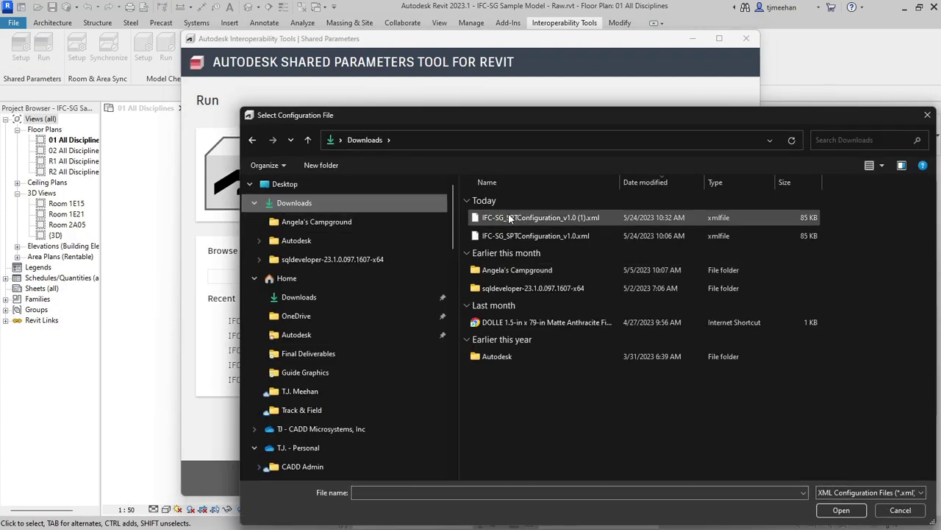
click(547, 236)
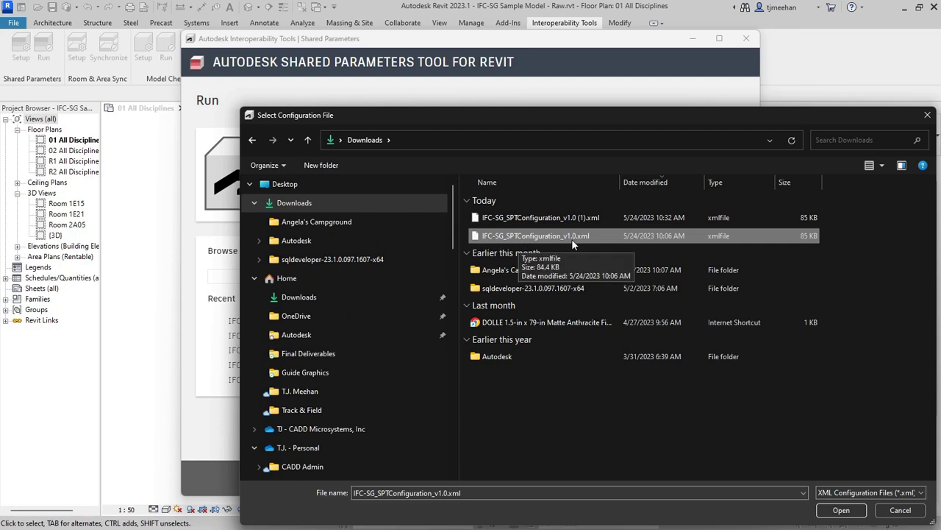
click(838, 513)
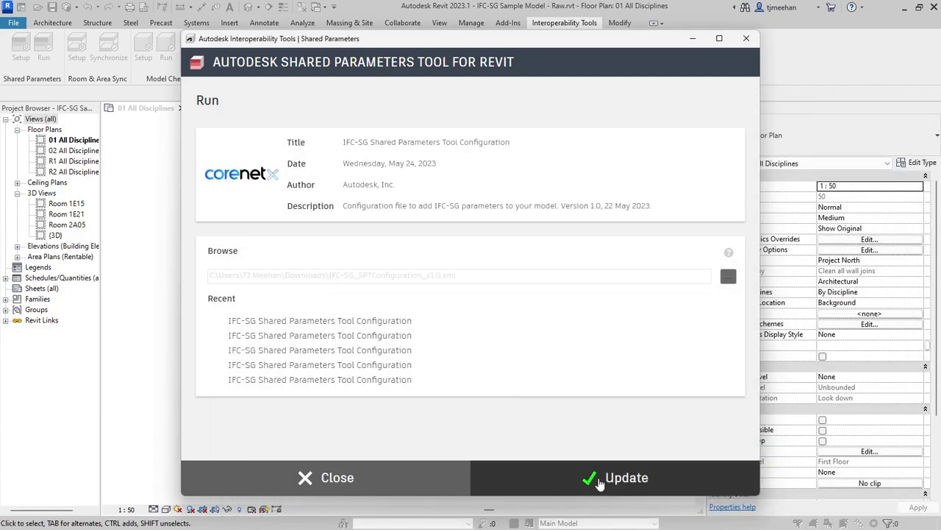
click(600, 482)
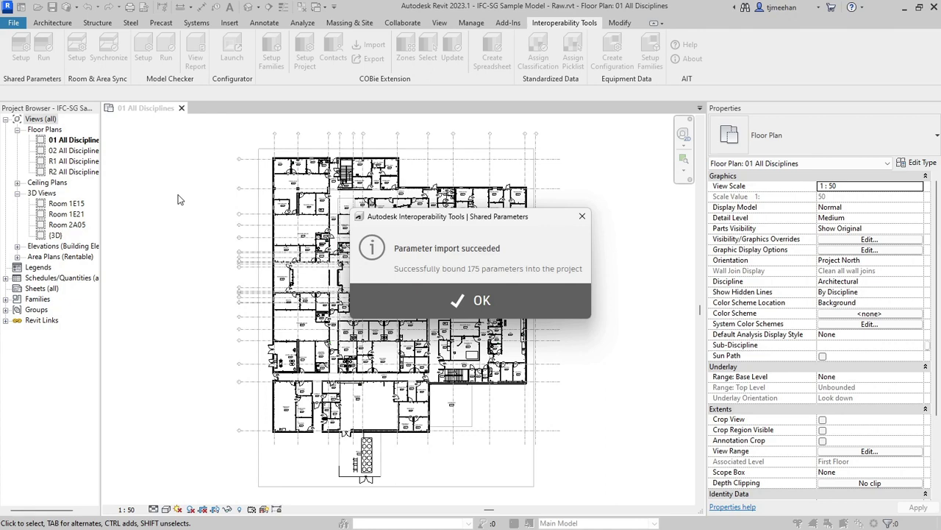
click(479, 302)
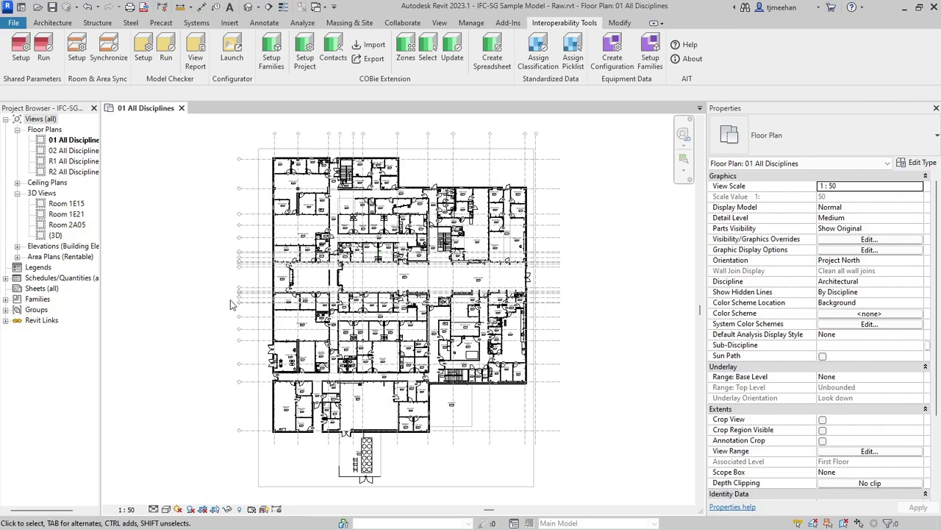
- Open the Export to IFC As entity selection for the air-cooled screw chiller outside the building
click(370, 469)
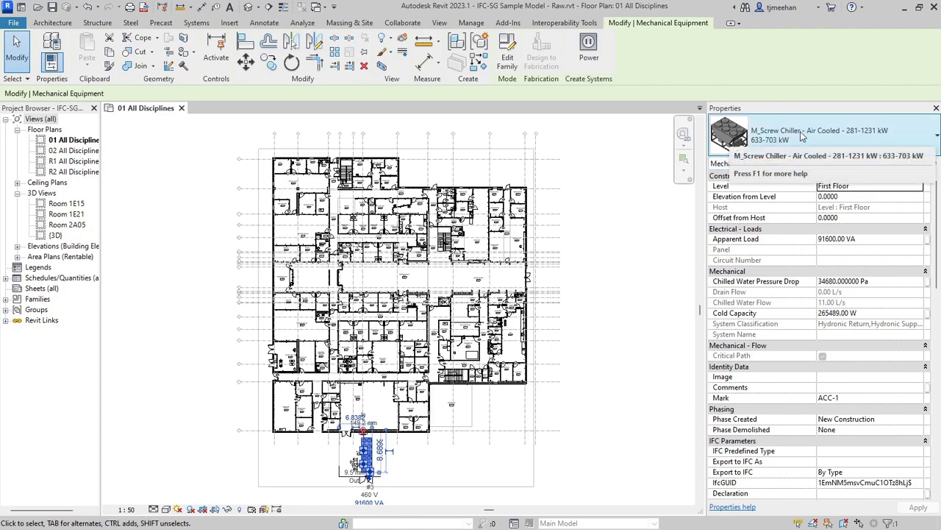
scroll(809, 376, down, 5)
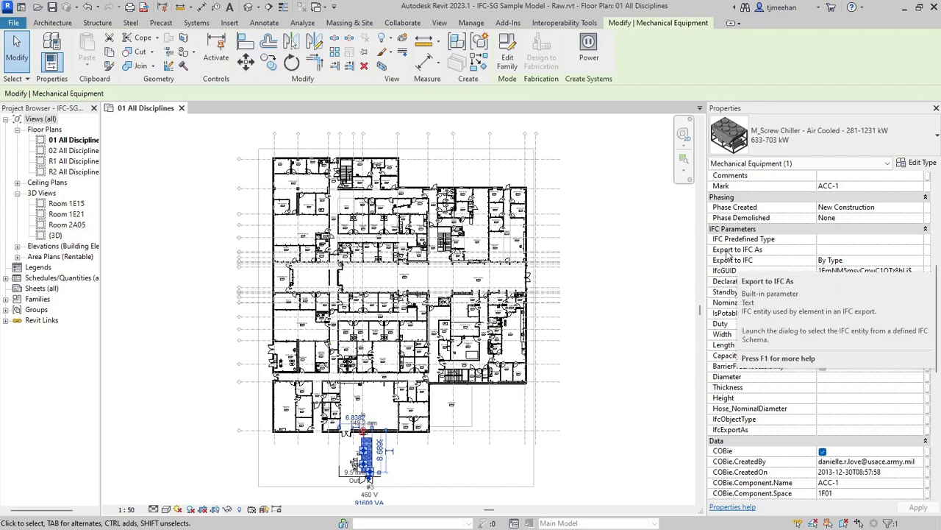
click(826, 250)
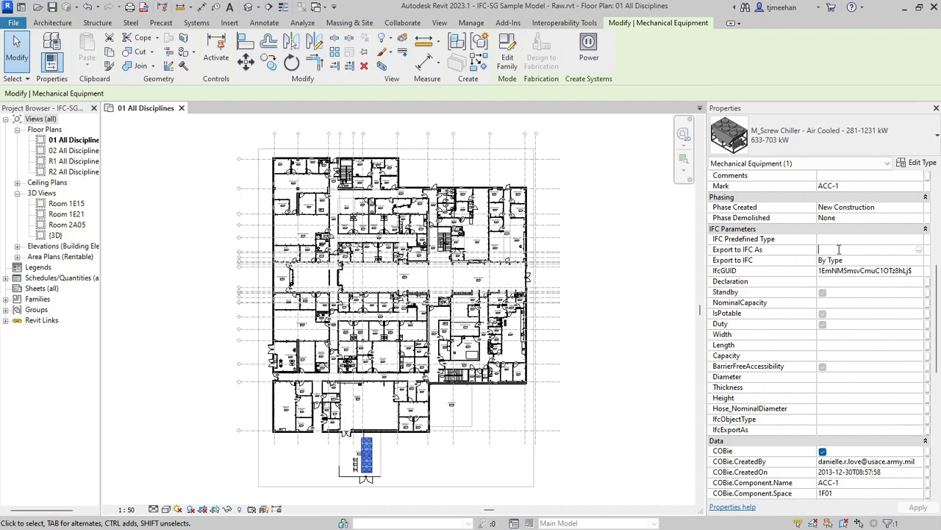
click(920, 250)
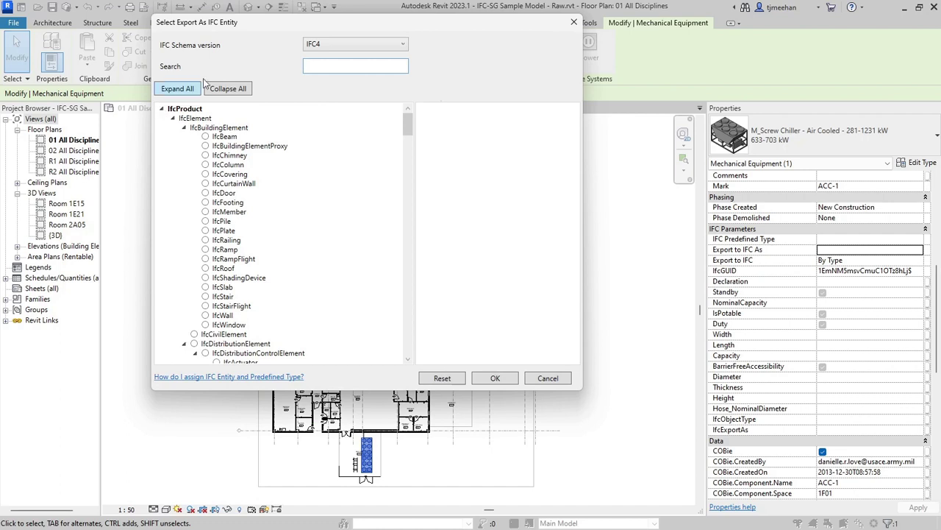
- Set the schema version to IFC4X3, search for "chill" and assign IfcChiller as the chiller's export entity
click(359, 46)
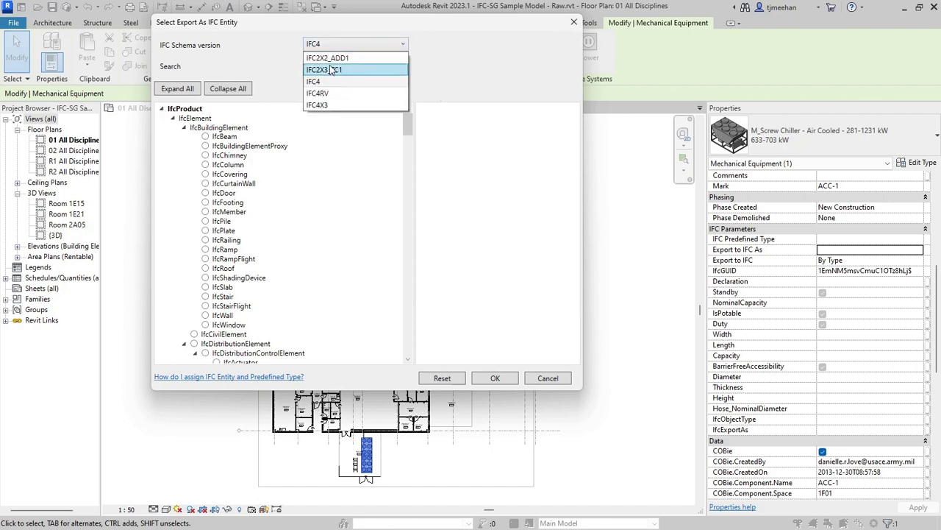
click(326, 107)
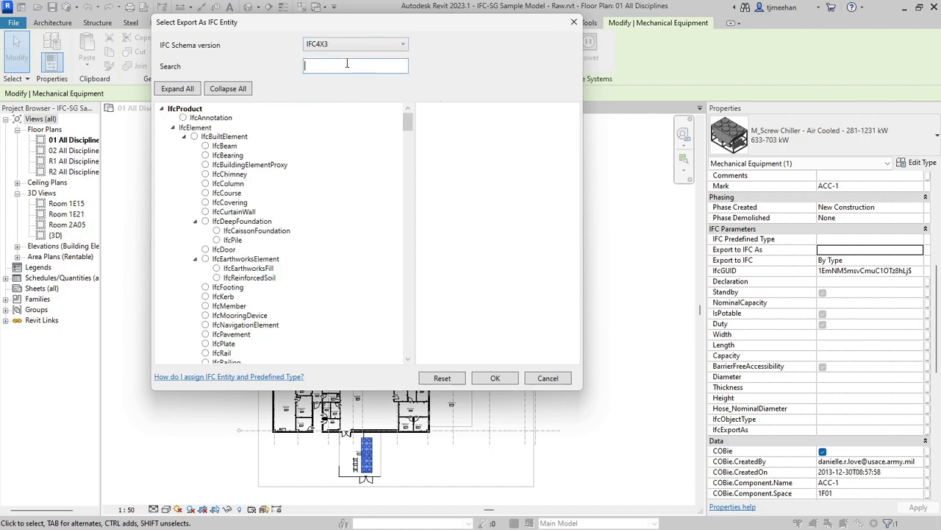
click(347, 65)
text(chill)
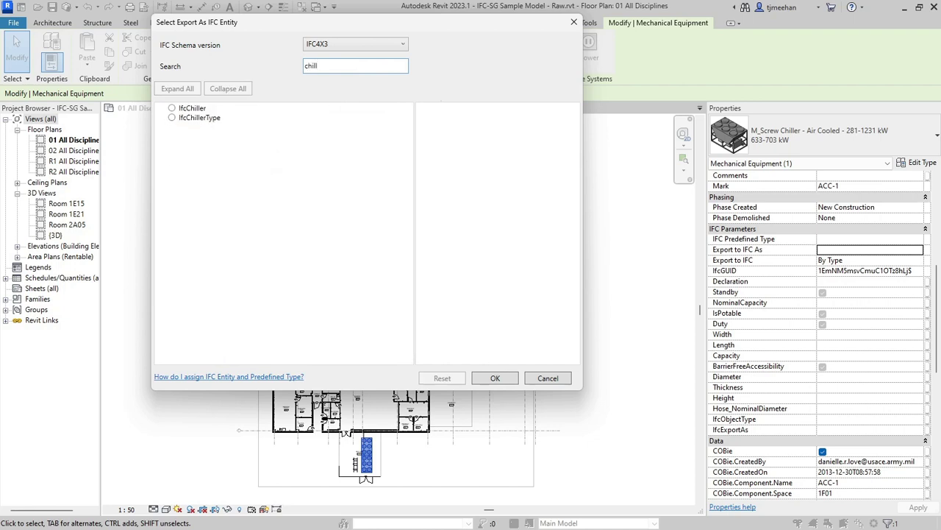
click(171, 108)
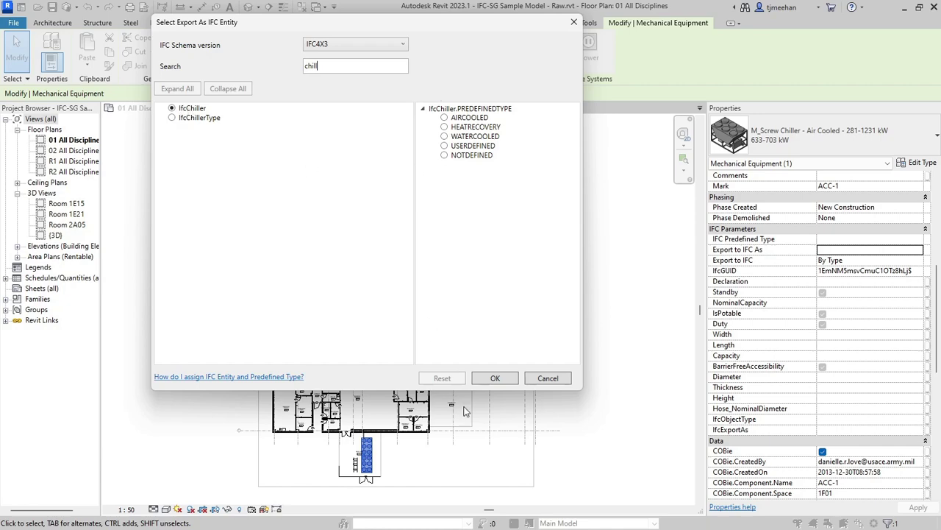
click(497, 379)
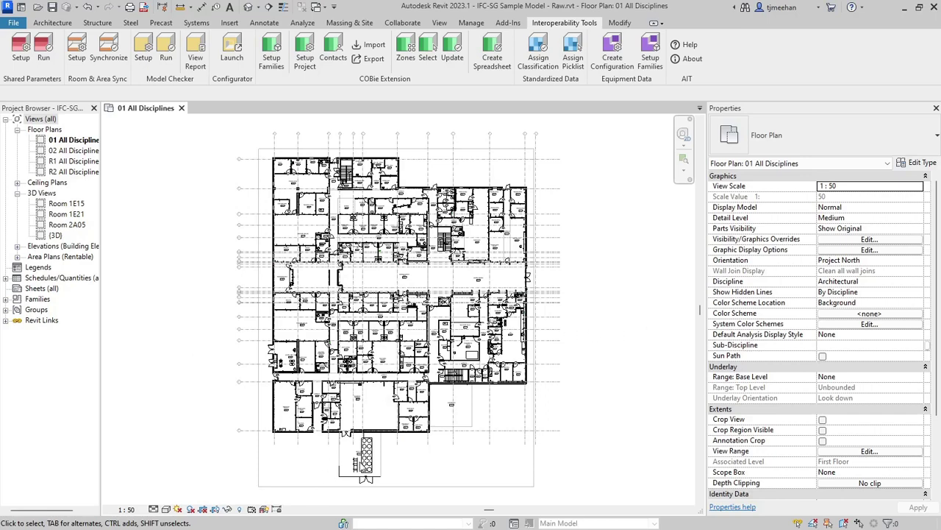
- Select the air-cooled screw chiller, start the Assign Classification tool and load its IFC4 Add 1 and IFC2x3 TC1 database
click(367, 463)
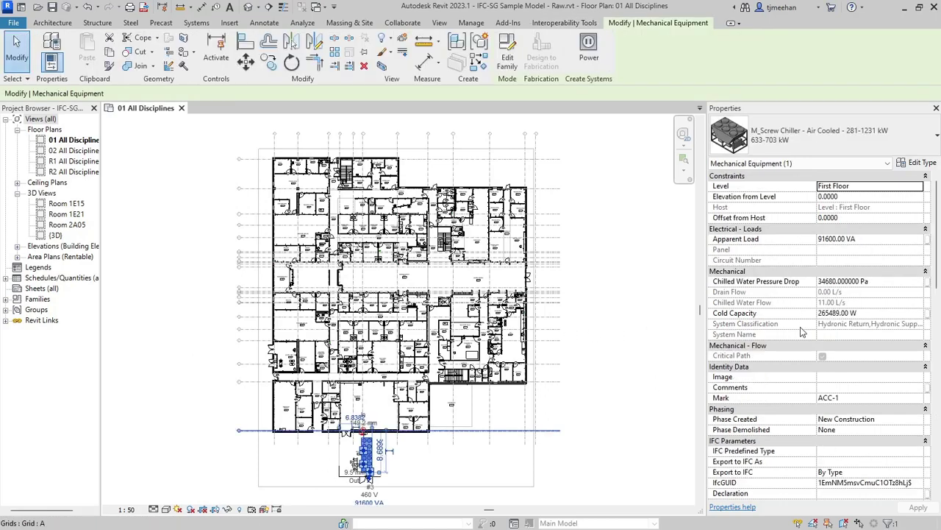
scroll(792, 337, down, 5)
scroll(792, 336, down, 3)
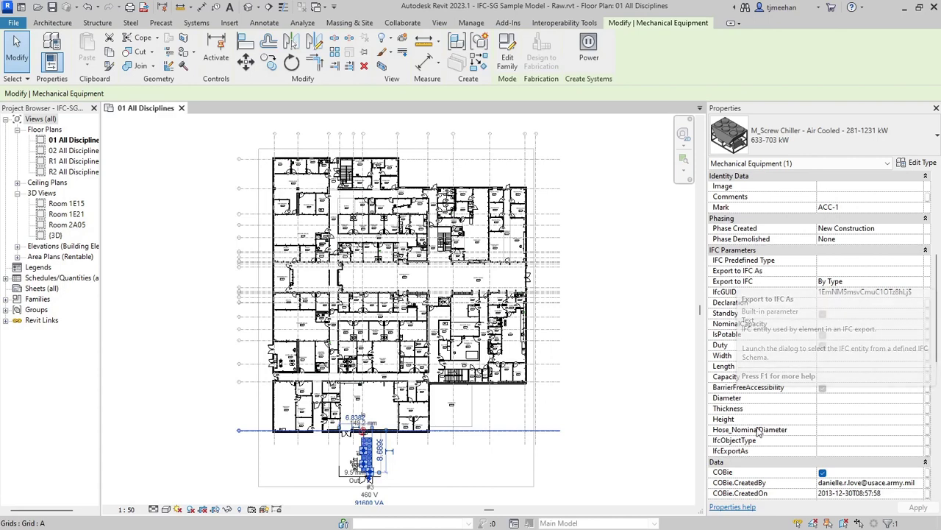
scroll(741, 334, down, 3)
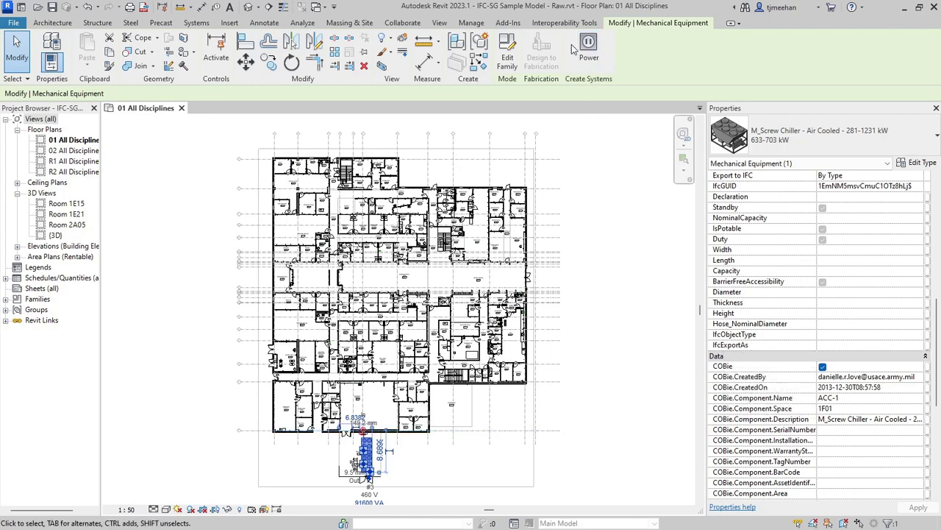
click(566, 22)
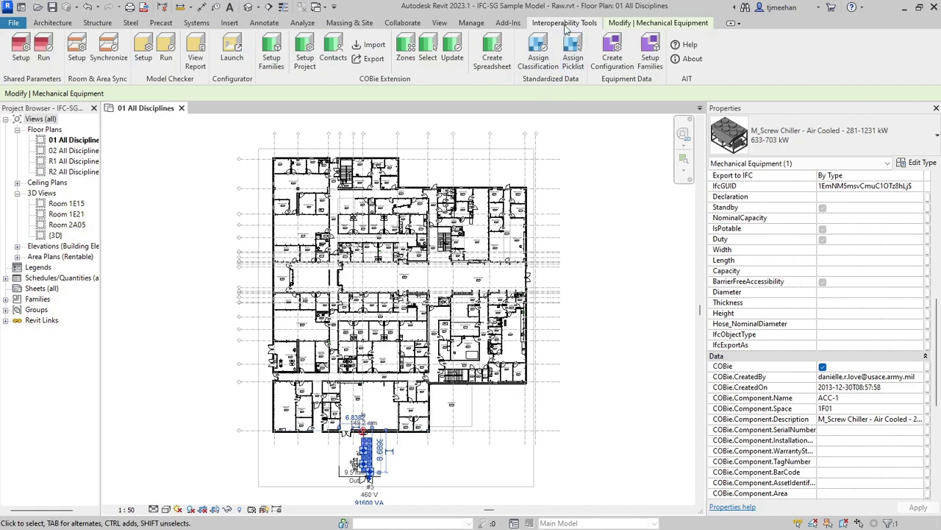
click(547, 56)
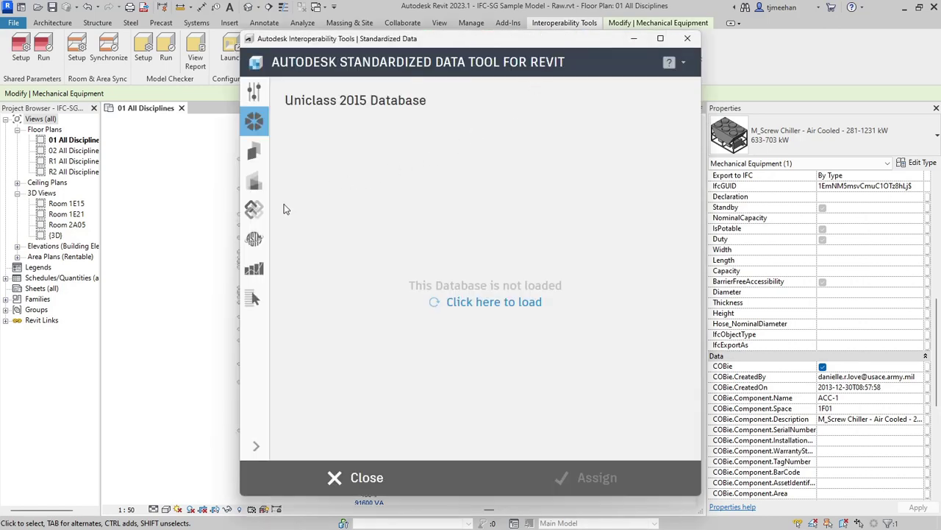
click(253, 211)
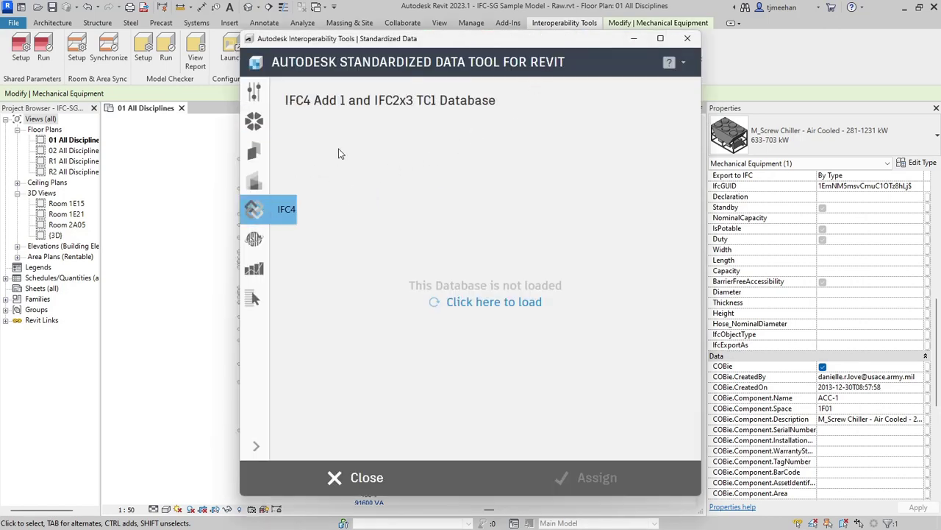
click(491, 306)
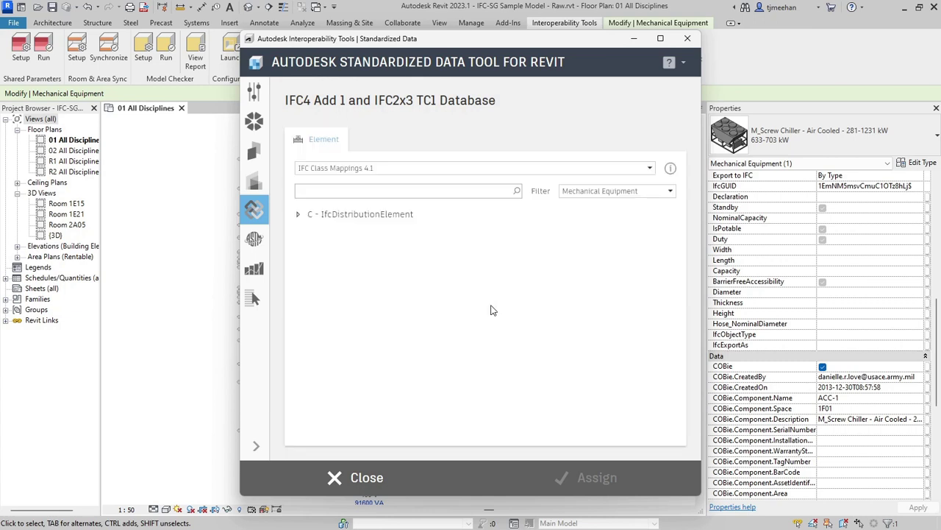
- Assign the classification C2.2.4 - IfcChiller, found under IfcEnergyConversionDevice, to the chiller and close the Standardized Data tool
click(299, 219)
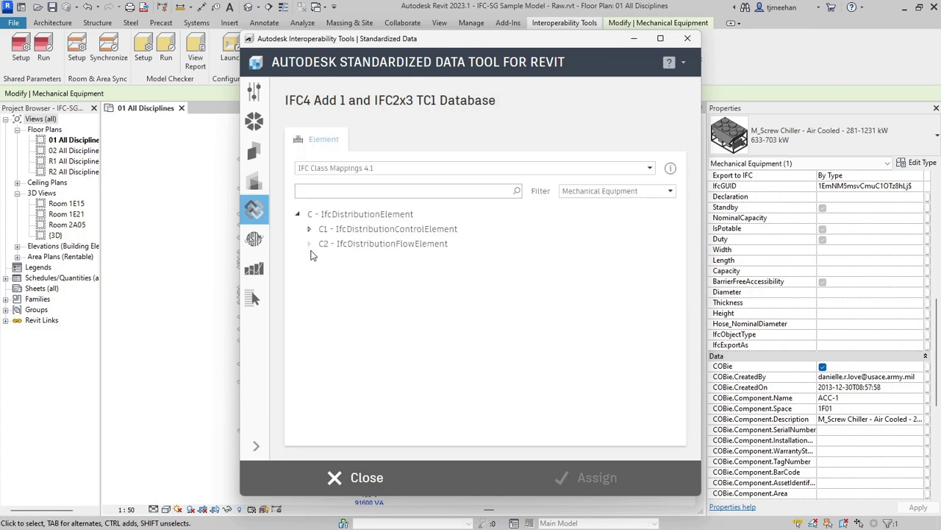
click(309, 243)
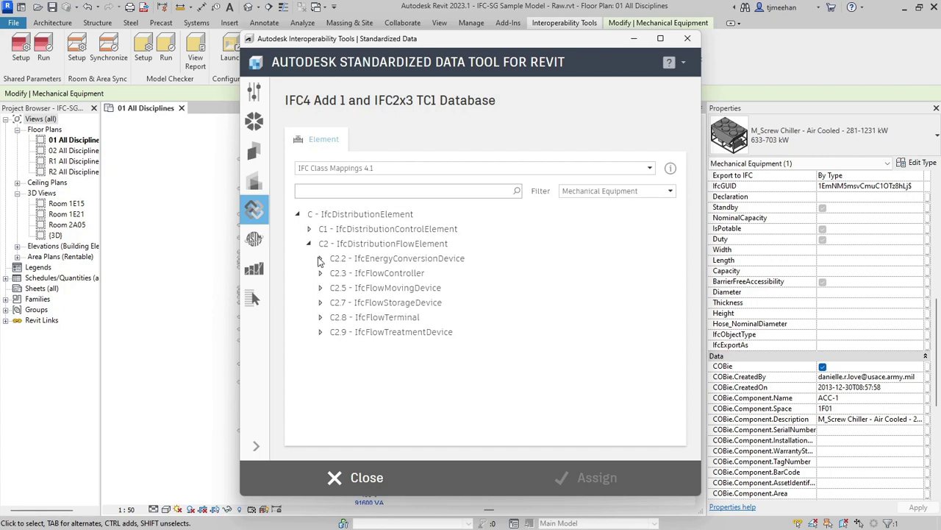
click(320, 259)
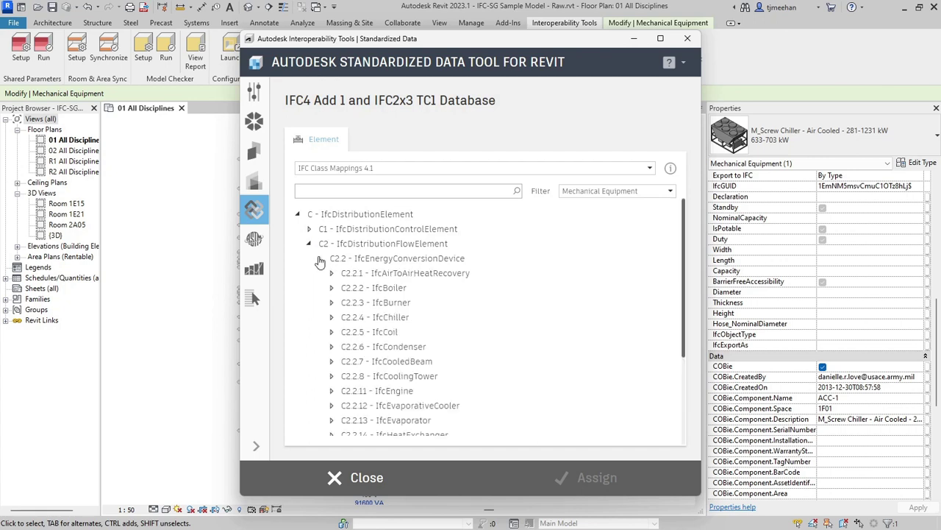
click(394, 319)
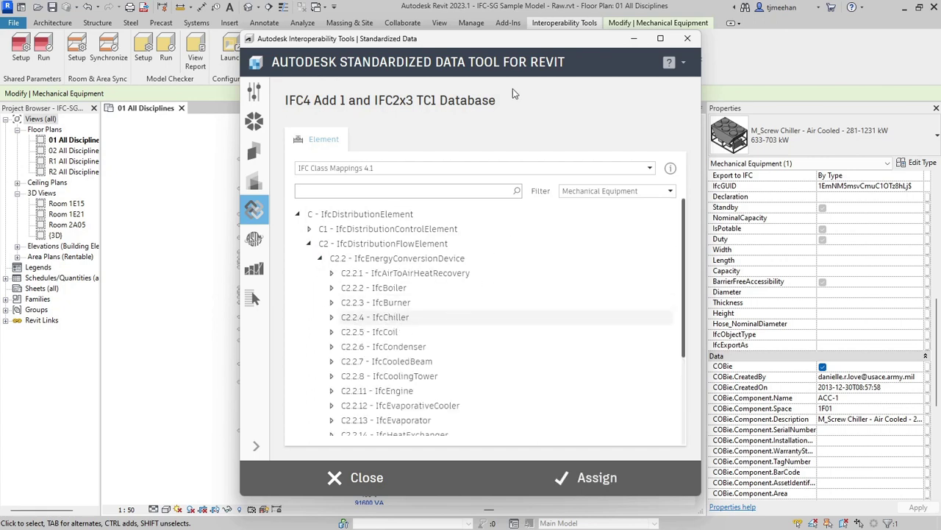
drag(539, 46, 411, 21)
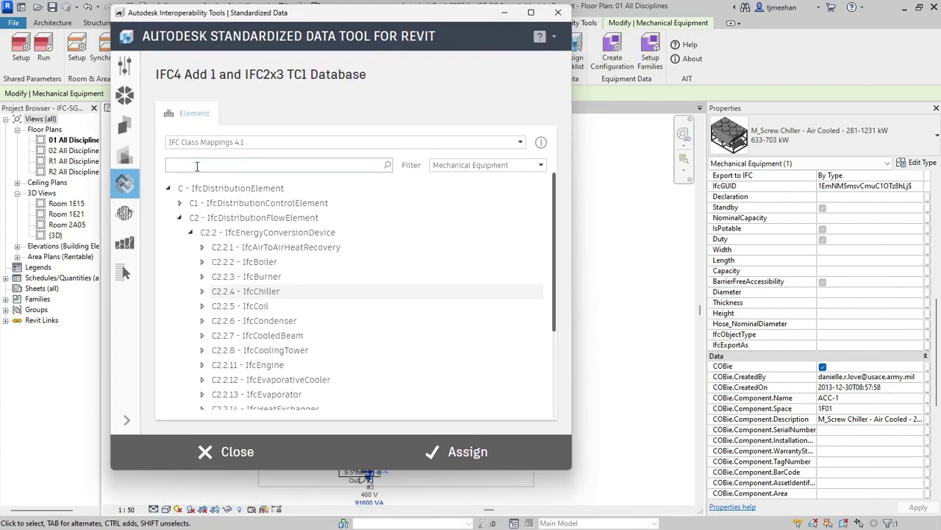
click(459, 456)
click(621, 345)
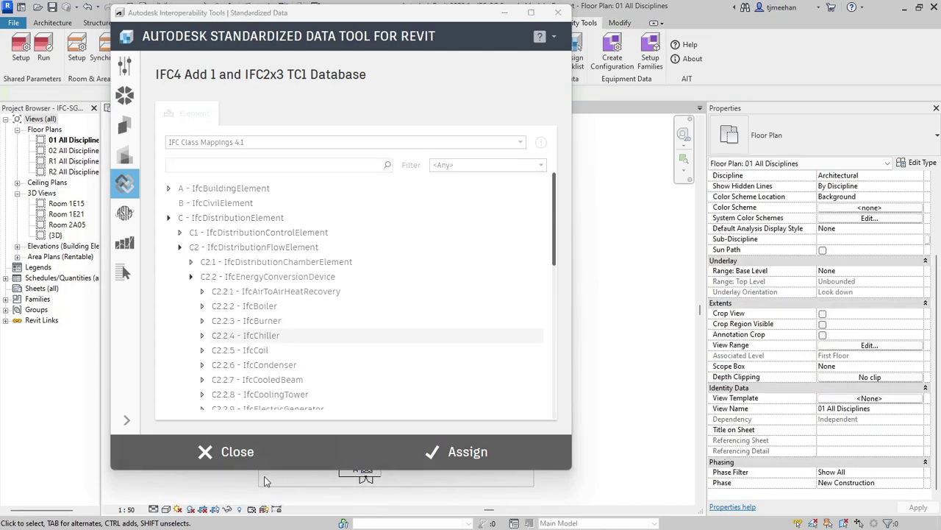
click(245, 462)
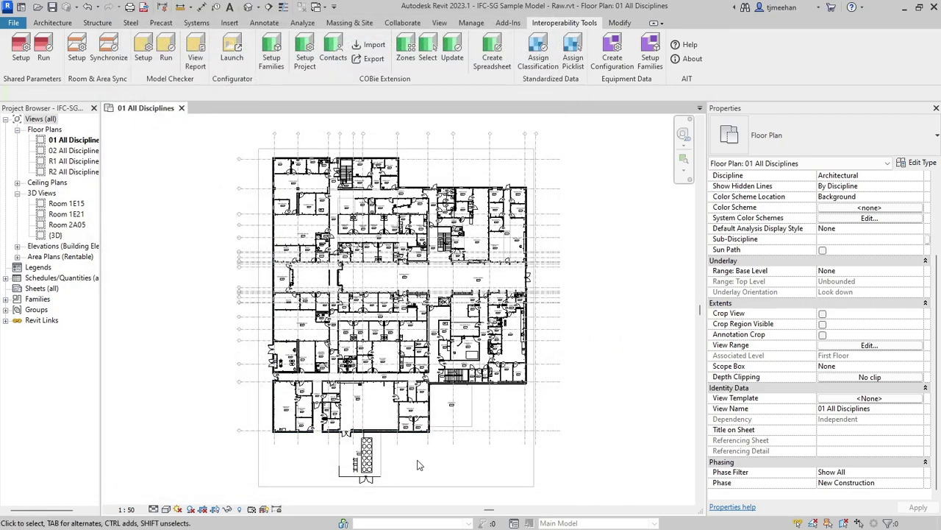
- Select the two centrifugal pumps in Central Mech. Rm. 1E15 and start the Assign Classification tool
scroll(274, 341, up, 5)
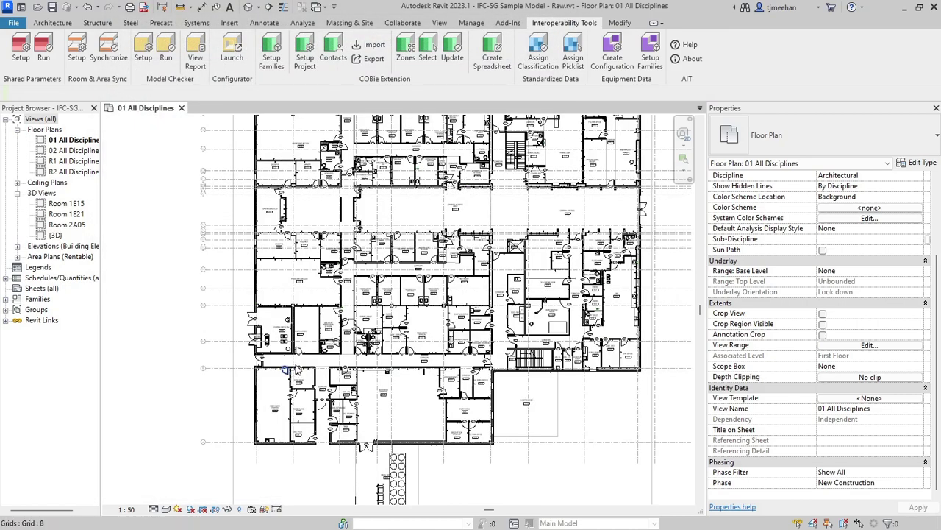
scroll(256, 315, up, 2)
drag(243, 314, 296, 263)
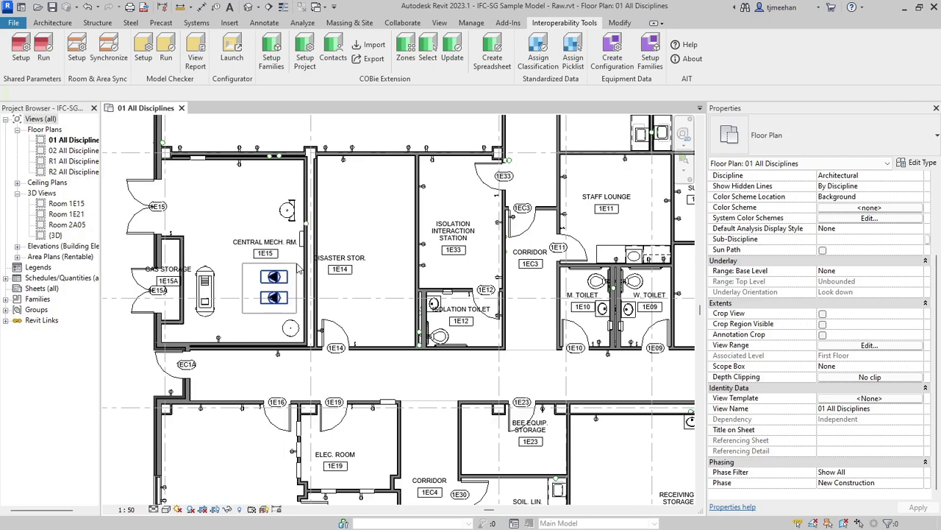
click(565, 23)
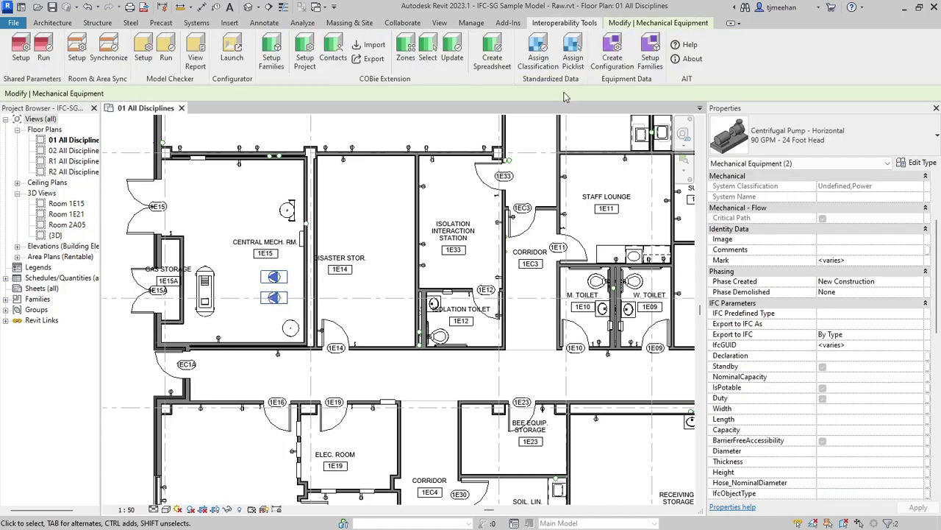
click(538, 64)
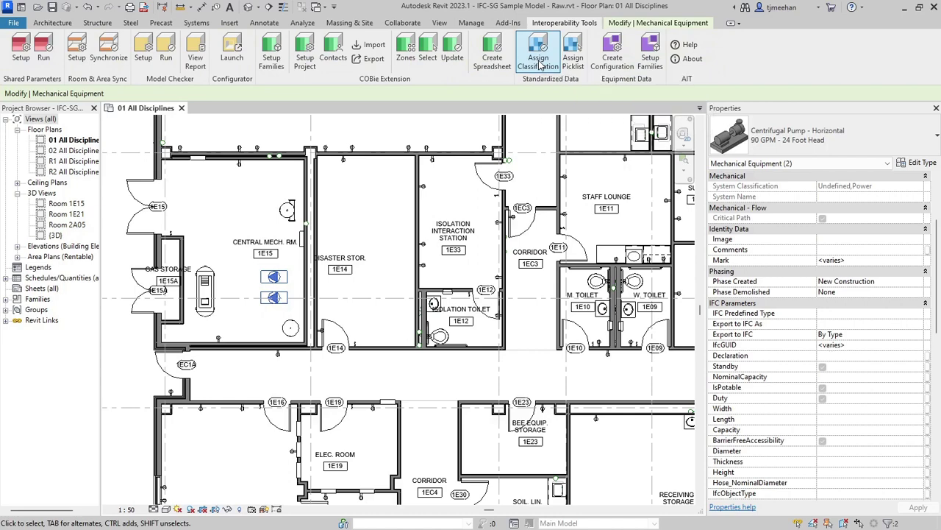
- Assign the classification C2.5.3 - IfcPump, found under IfcFlowMovingDevice, to both pumps and close the Standardized Data tool
scroll(448, 363, down, 3)
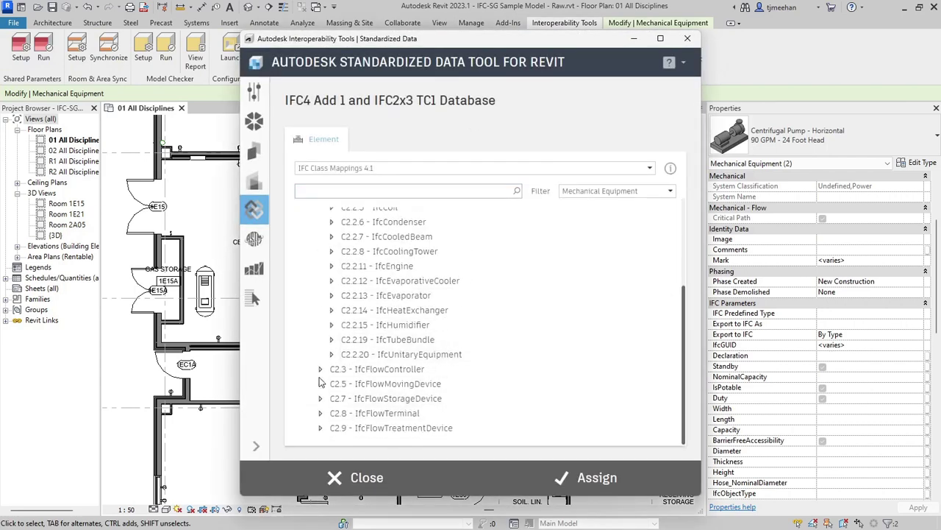
scroll(321, 386, up, 2)
scroll(324, 386, down, 1)
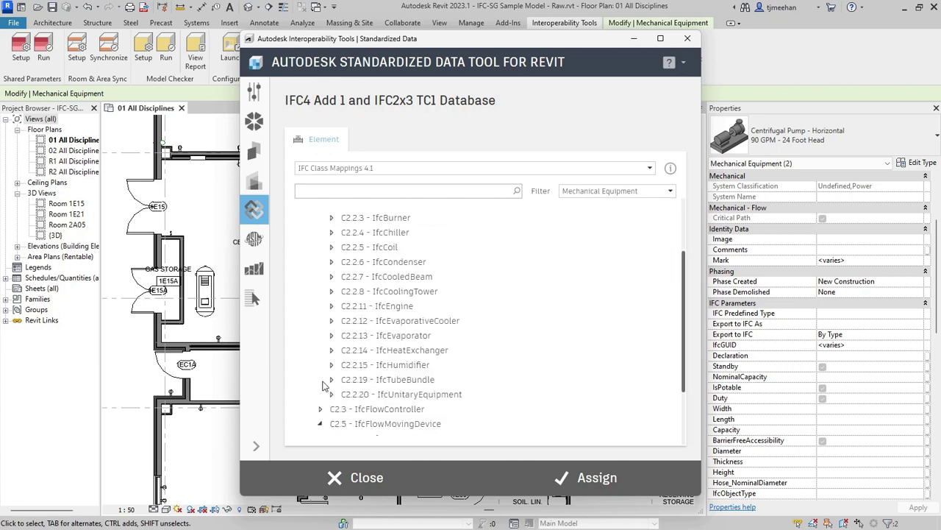
click(320, 385)
scroll(326, 384, down, 1)
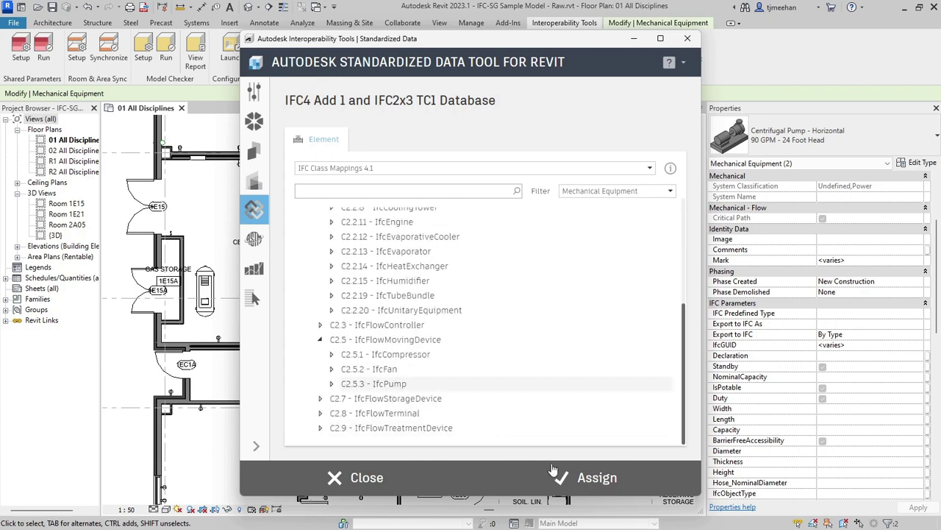
click(588, 478)
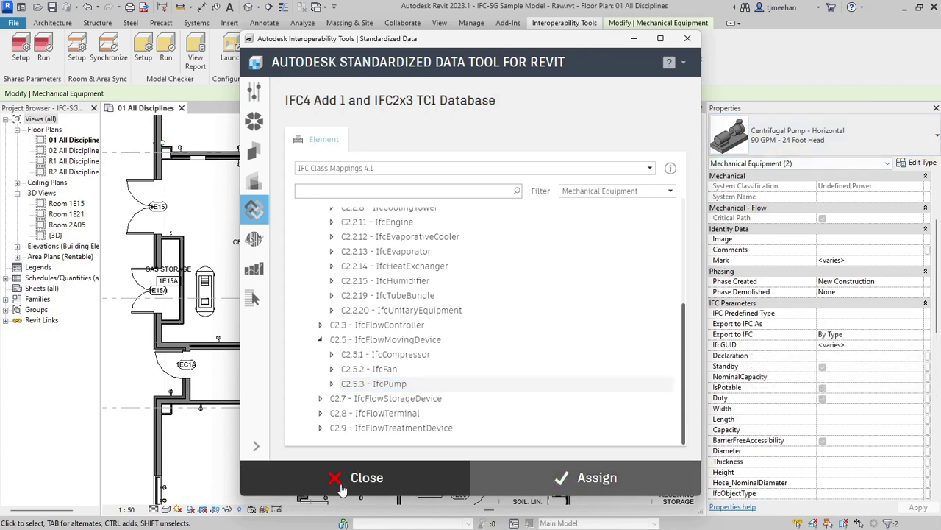
click(454, 484)
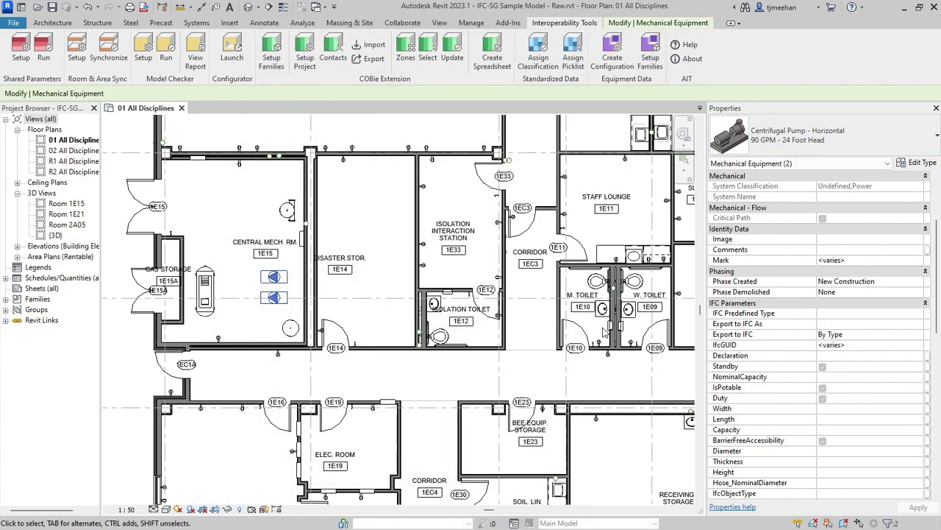
- Set both pumps' Export to IFC As entity to IfcPump, using schema version IFC4X3 and searching for "pu"
click(826, 324)
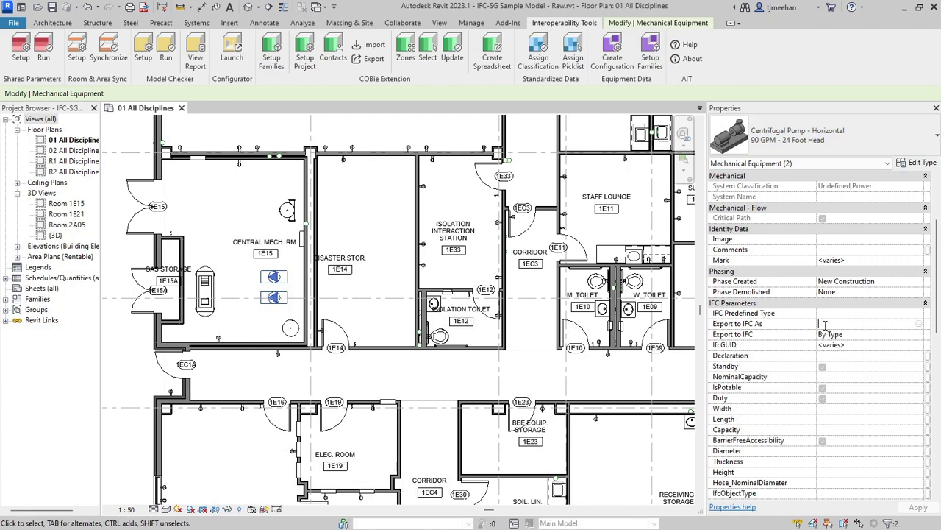
click(919, 324)
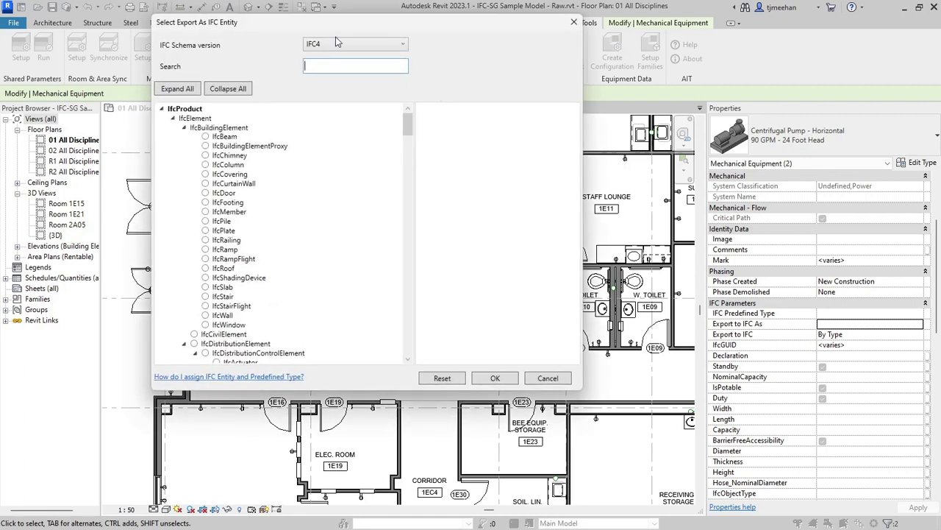
click(336, 43)
click(330, 105)
click(333, 65)
text(pu)
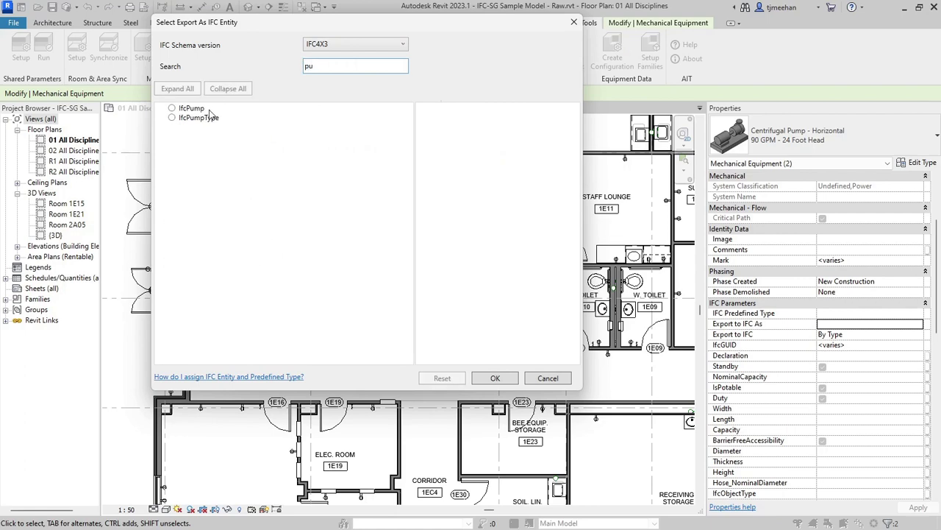
click(171, 108)
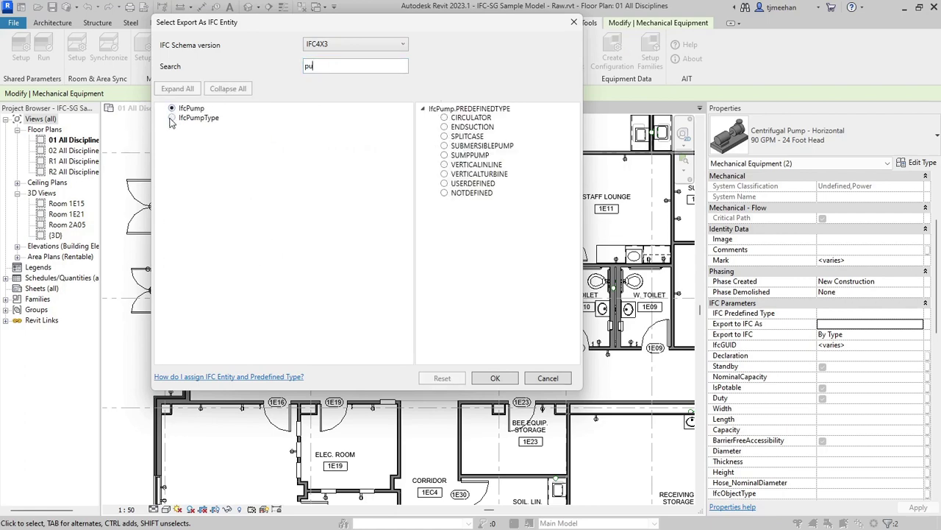
click(495, 378)
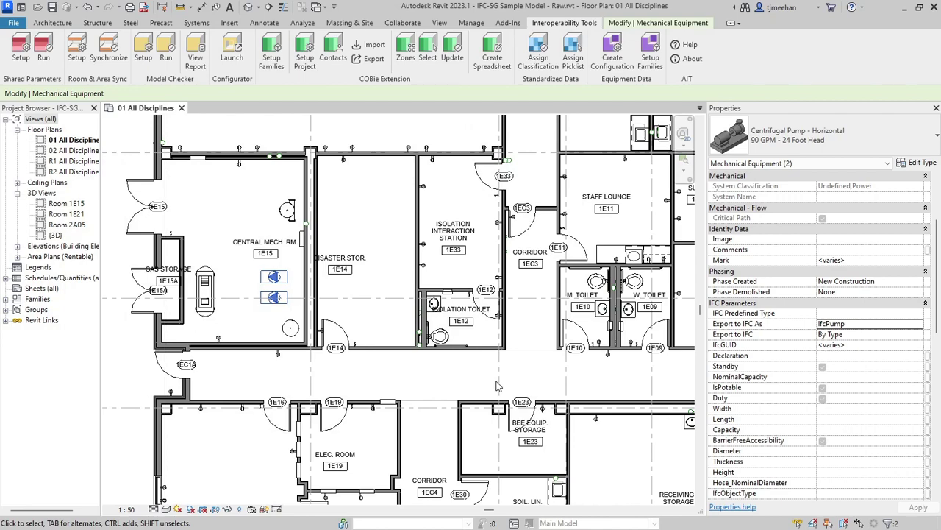